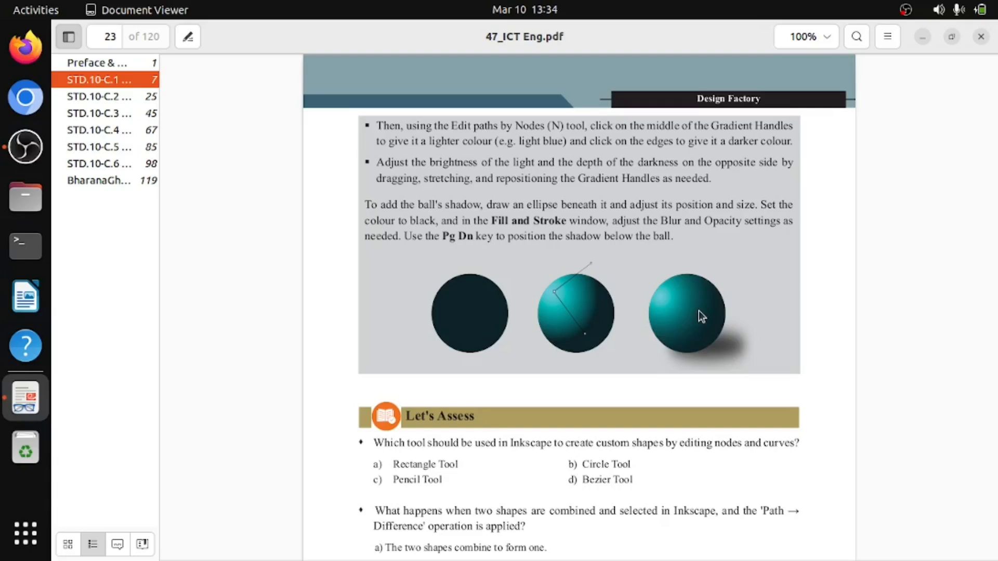
# Find and launch Inkscape from the installed applications, and start a new blank document
pyautogui.click(23, 543)
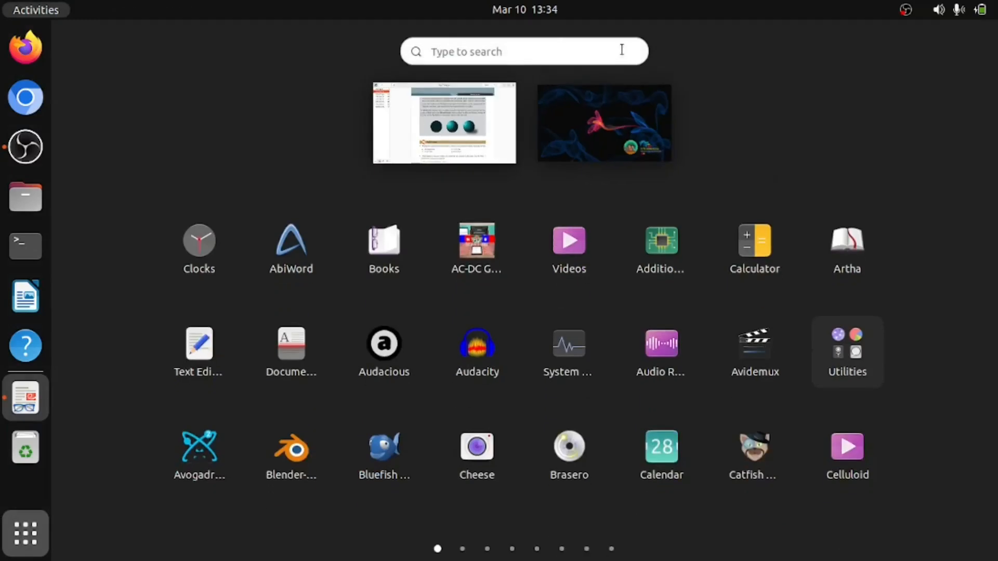
pyautogui.click(551, 47)
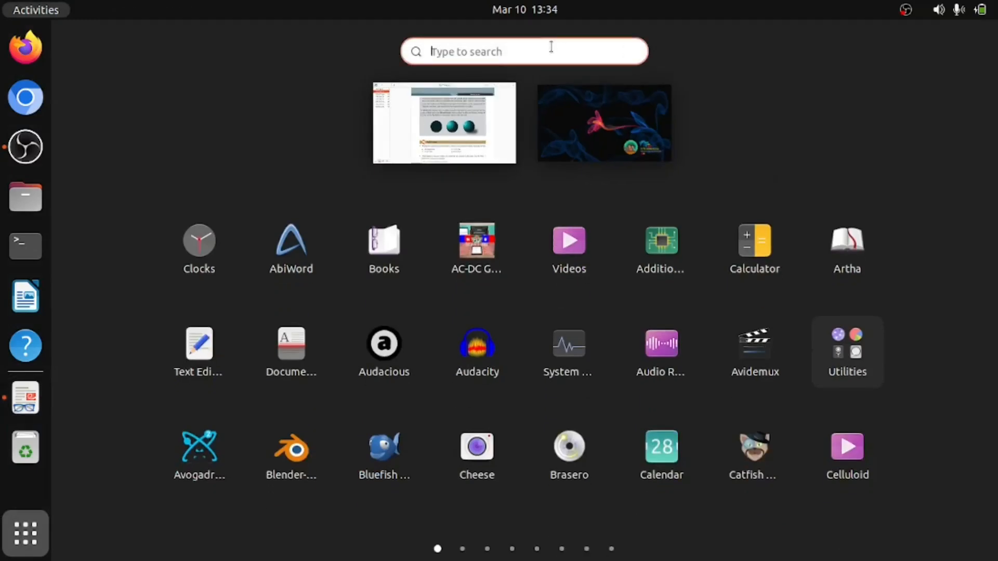
pyautogui.write('i')
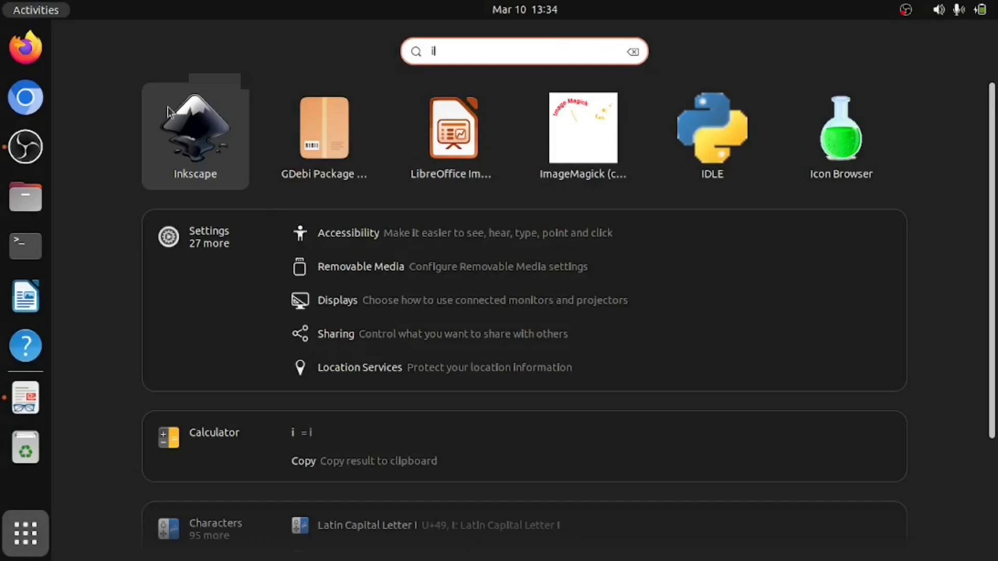
pyautogui.click(185, 153)
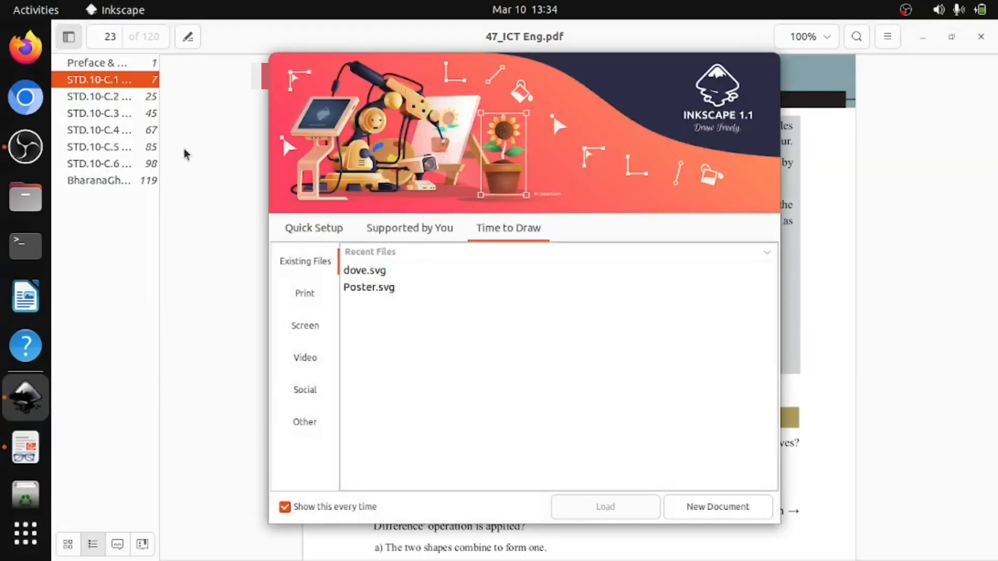
pyautogui.click(729, 508)
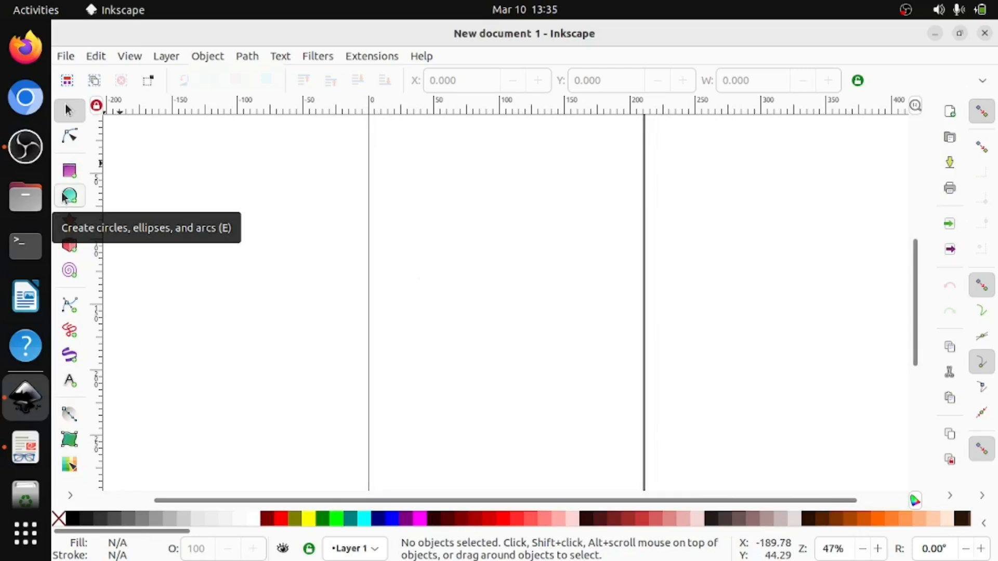
# Draw a circle with a radius of about 51 mm on the upper page and check the ball illustration in the PDF
pyautogui.click(70, 197)
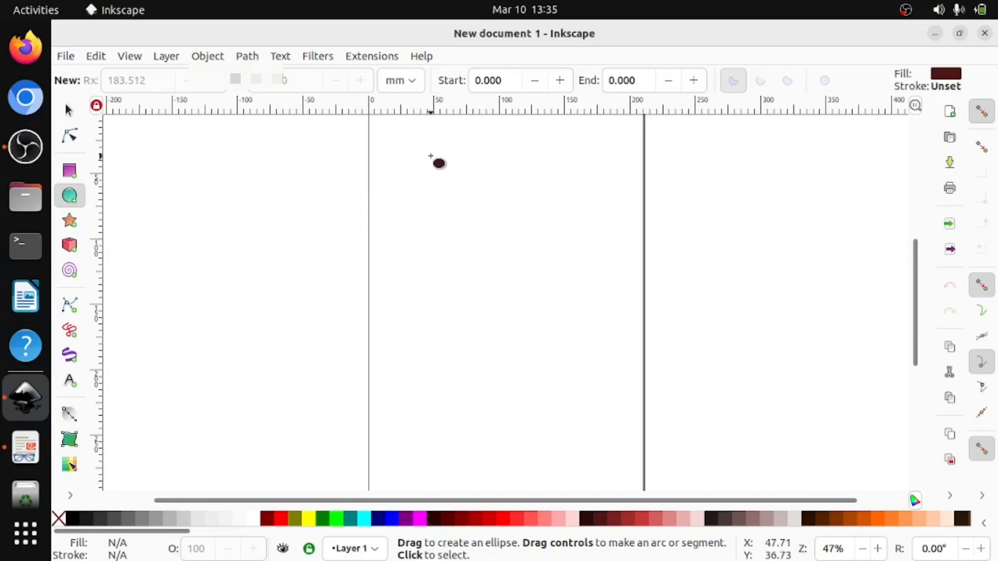
pyautogui.moveTo(430, 156); pyautogui.dragTo(563, 297)
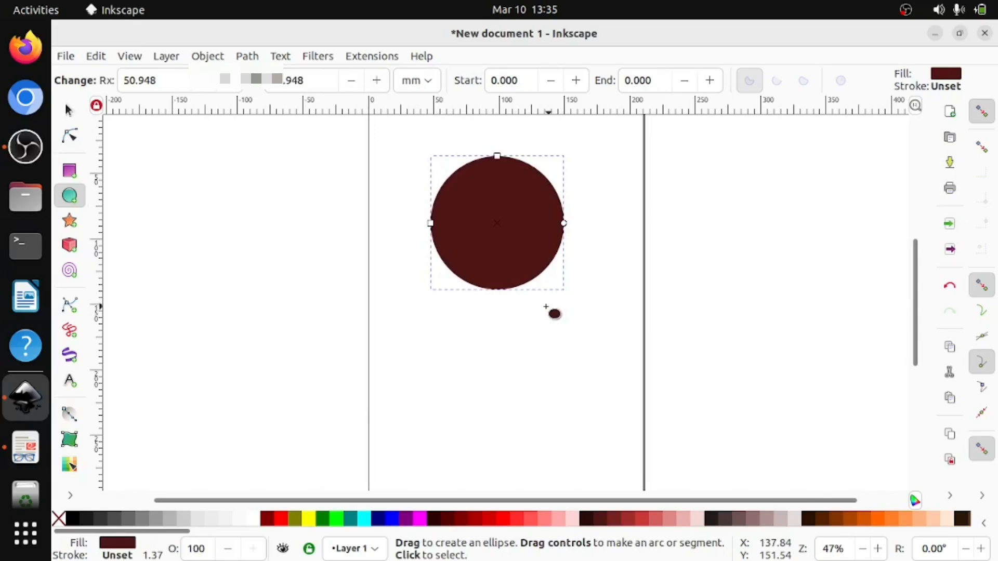
pyautogui.click(31, 453)
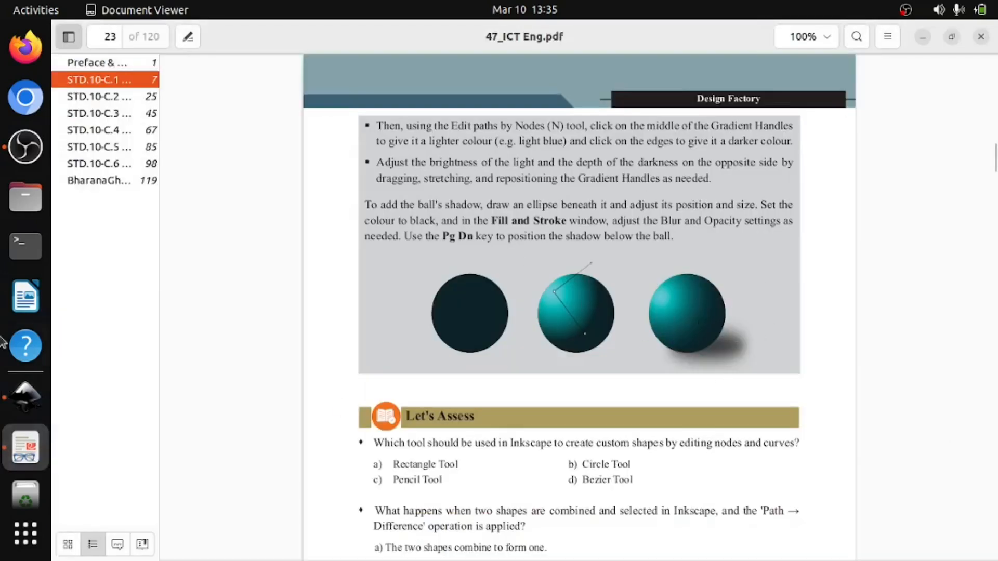
pyautogui.click(14, 398)
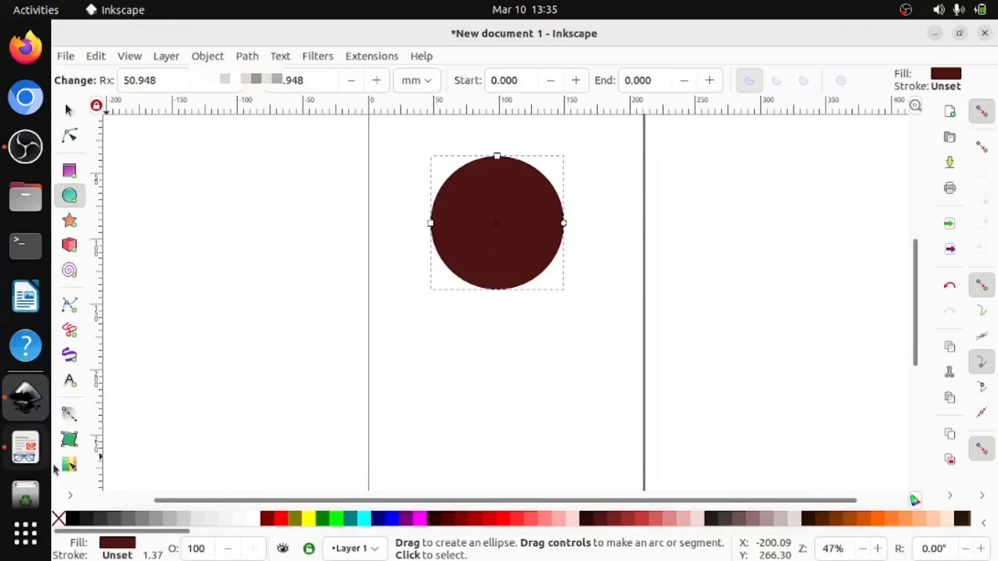
# Fill the circle with a very dark navy blue from the colour palette
pyautogui.moveTo(167, 542); pyautogui.dragTo(676, 555)
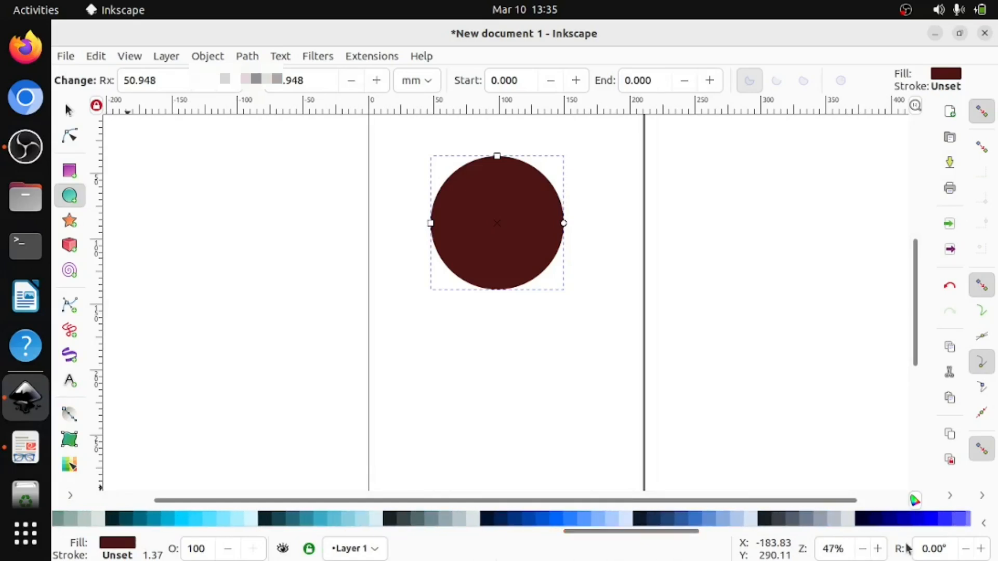
pyautogui.click(890, 520)
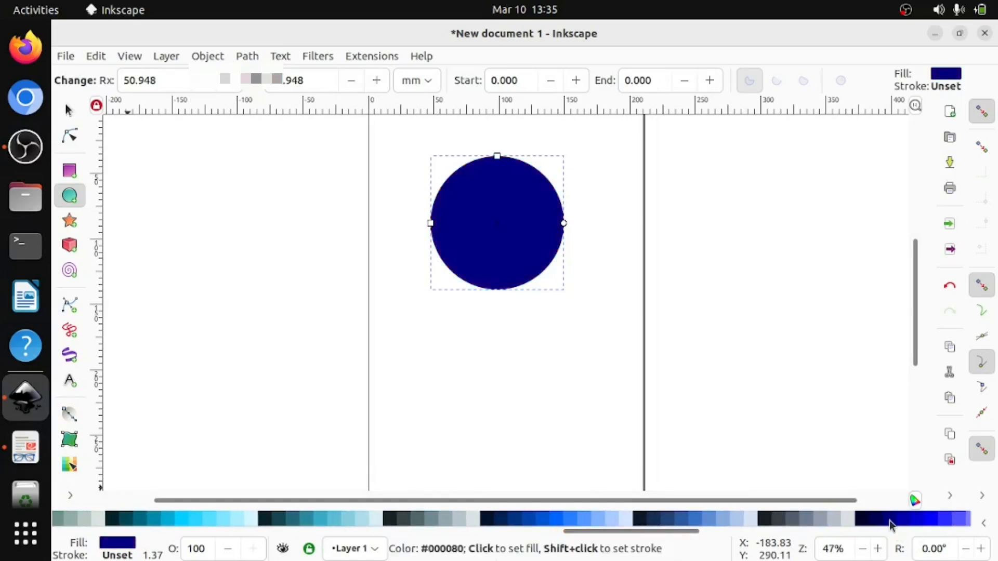
pyautogui.scroll(-5, 873, 526)
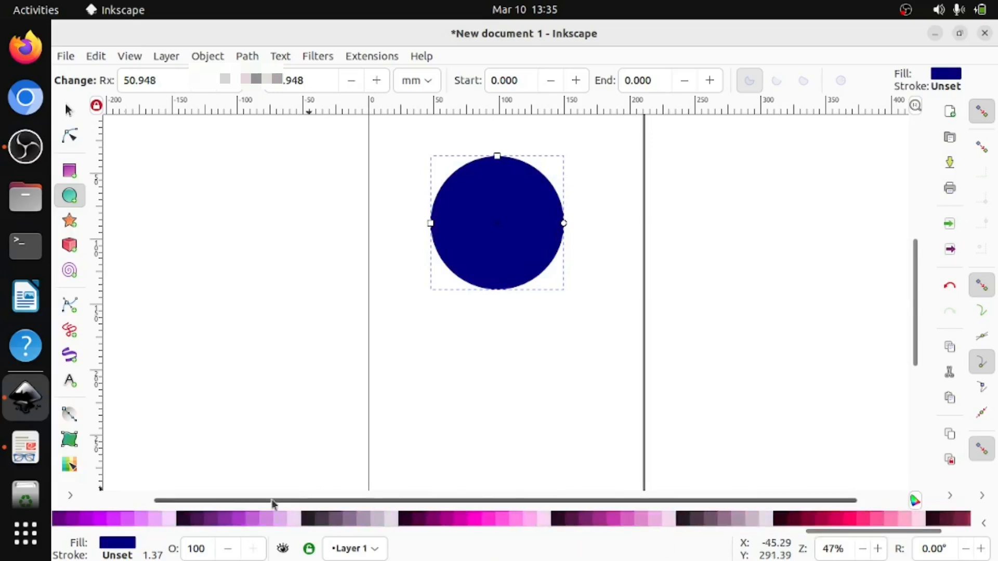
pyautogui.moveTo(884, 537); pyautogui.dragTo(593, 542)
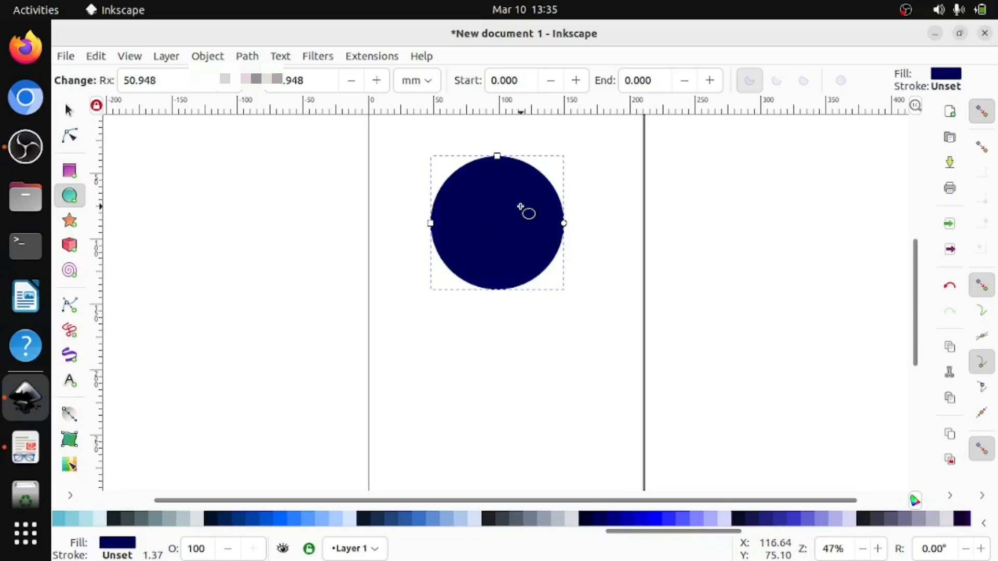
# Duplicate the navy circle in place
pyautogui.click(60, 114)
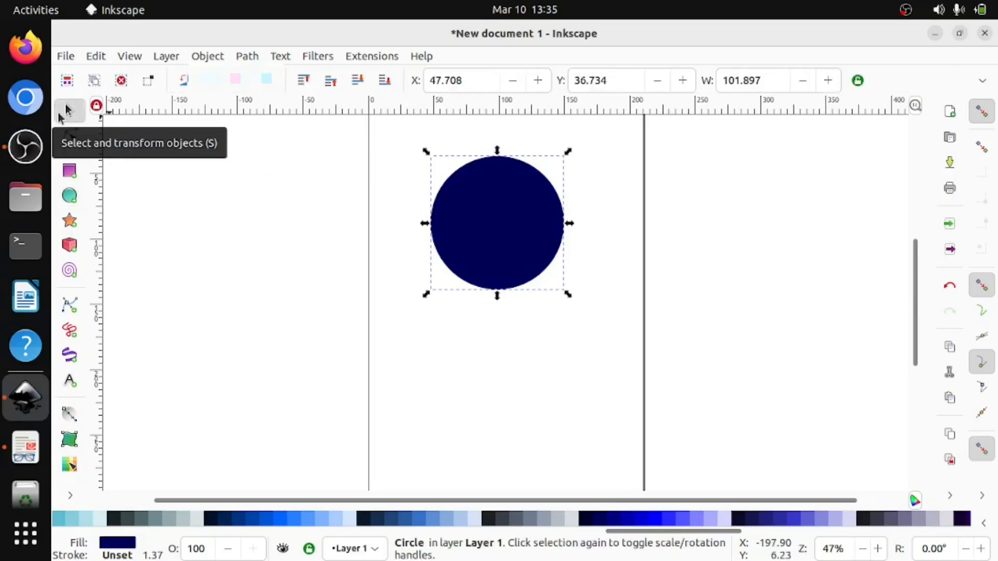
pyautogui.rightClick(519, 207)
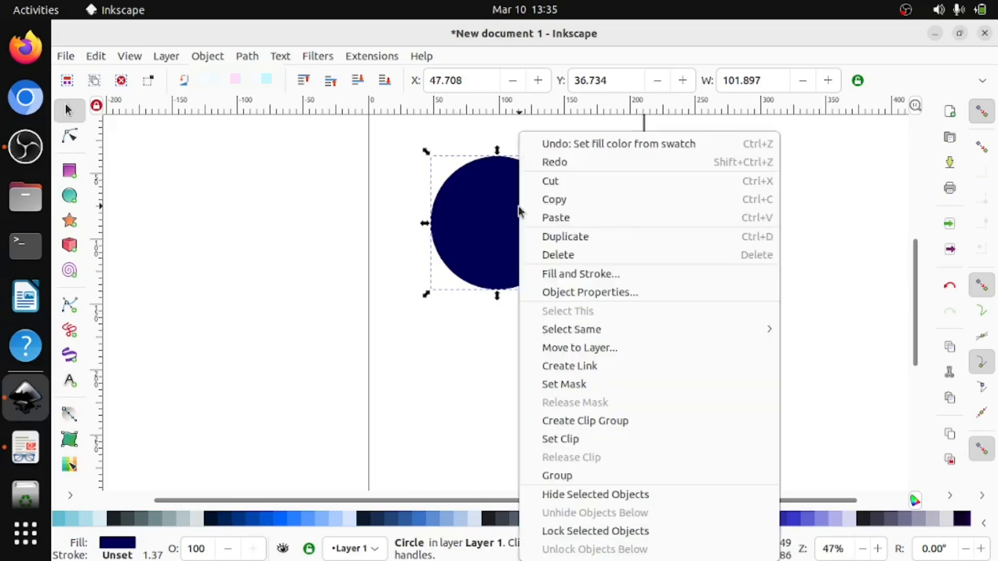
pyautogui.click(626, 239)
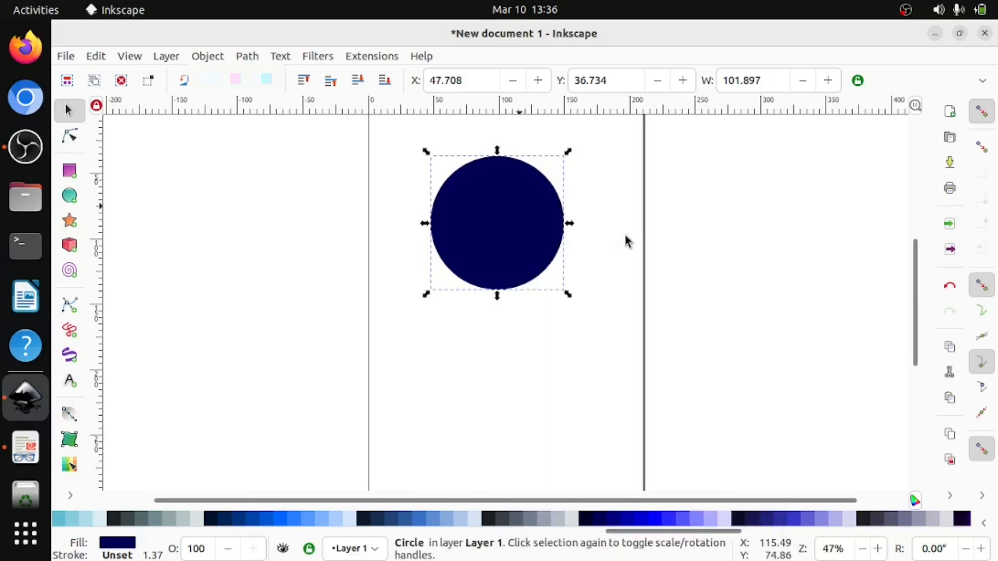
# Apply a radial gradient to the circle's fill, starting above and left of its centre, and compare it with the PDF's gradient example
pyautogui.click(69, 414)
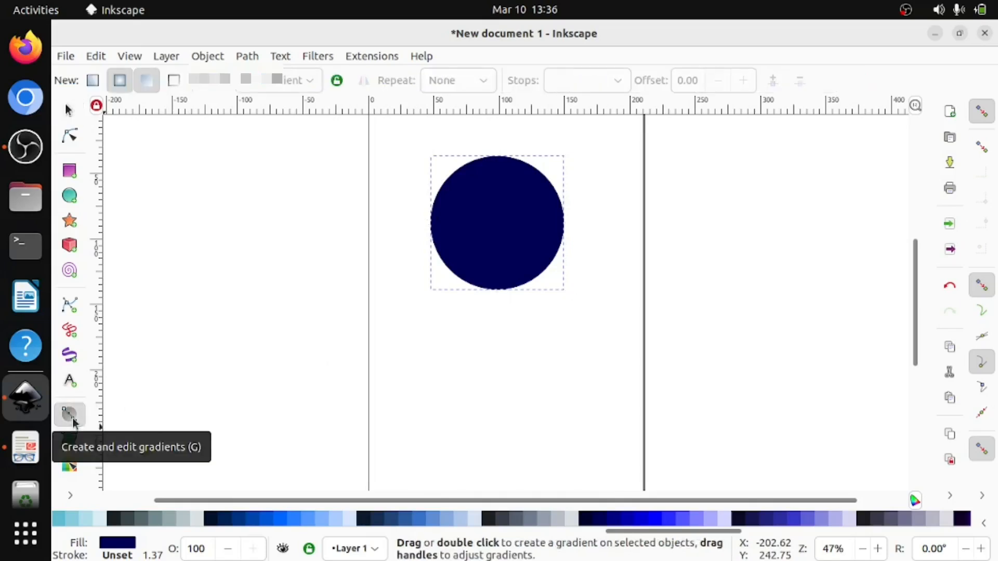
pyautogui.click(120, 87)
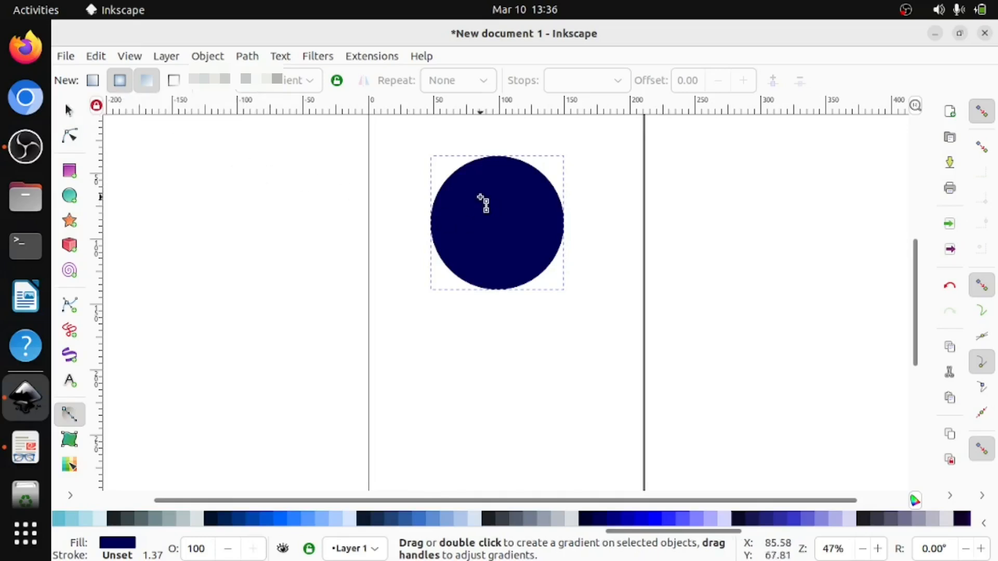
pyautogui.moveTo(481, 197); pyautogui.dragTo(455, 261)
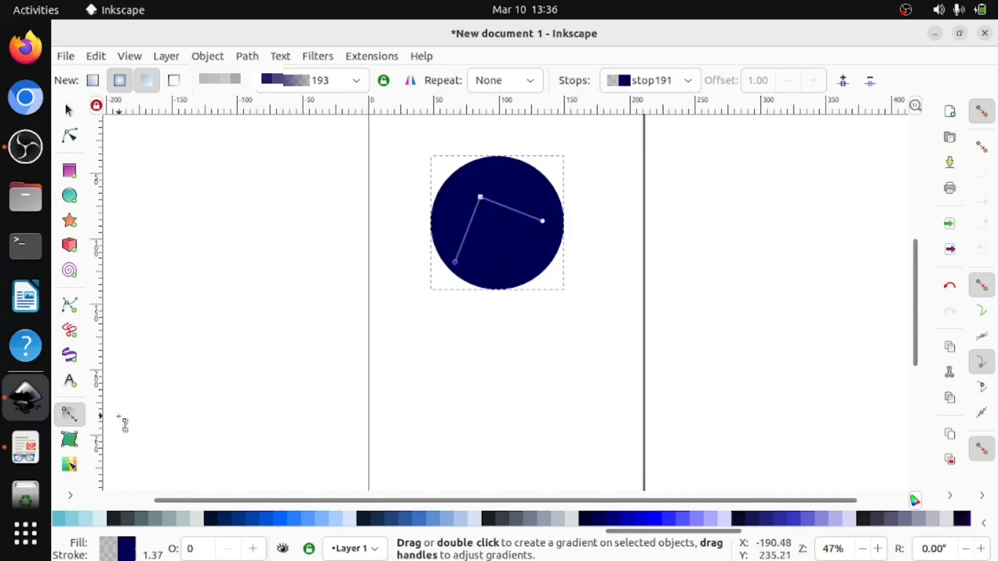
pyautogui.click(25, 449)
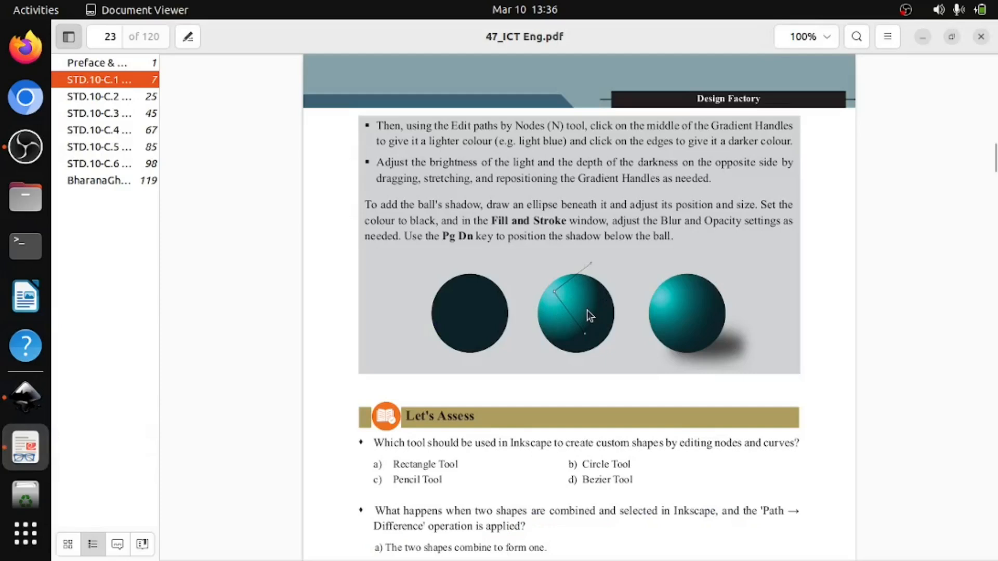
pyautogui.click(28, 407)
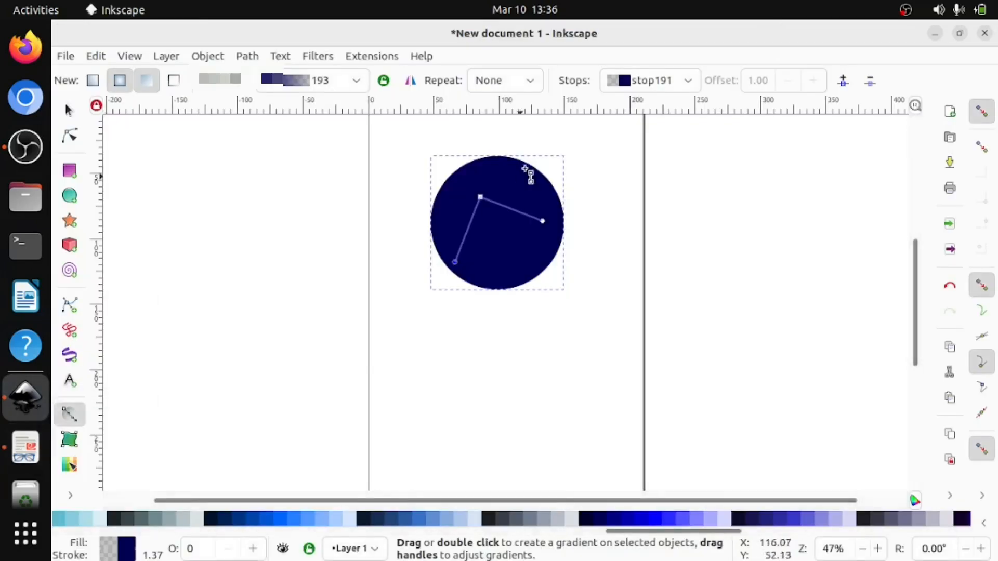
# Edit the circle by nodes and set the radial gradient's centre stop to the light blue #D5D5FF
pyautogui.click(73, 139)
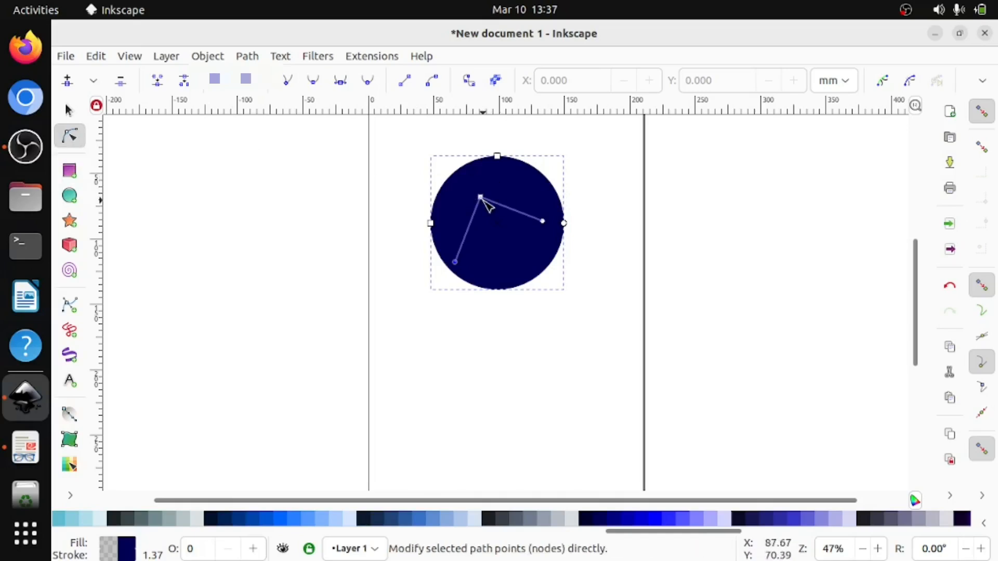
pyautogui.press('Escape')
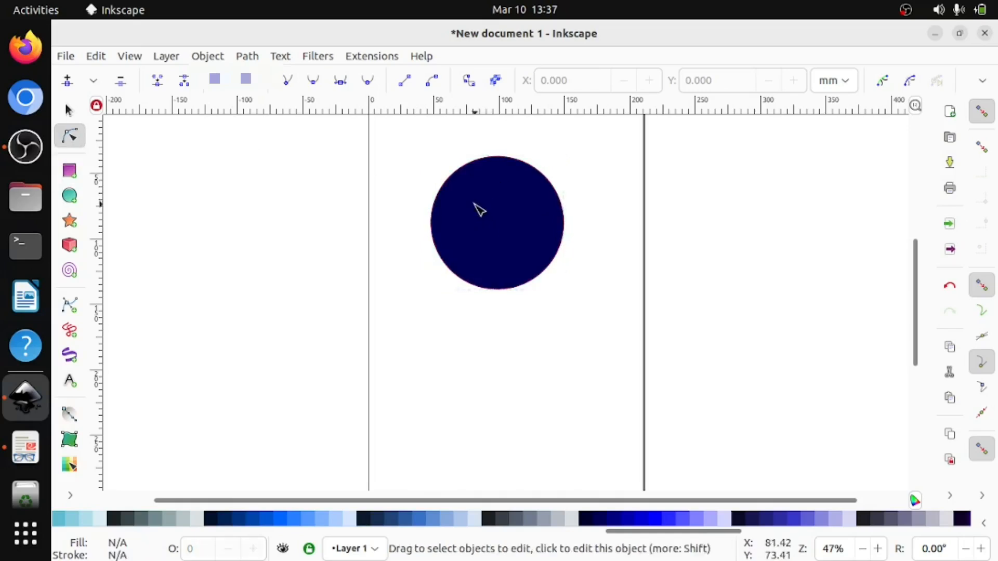
pyautogui.click(478, 204)
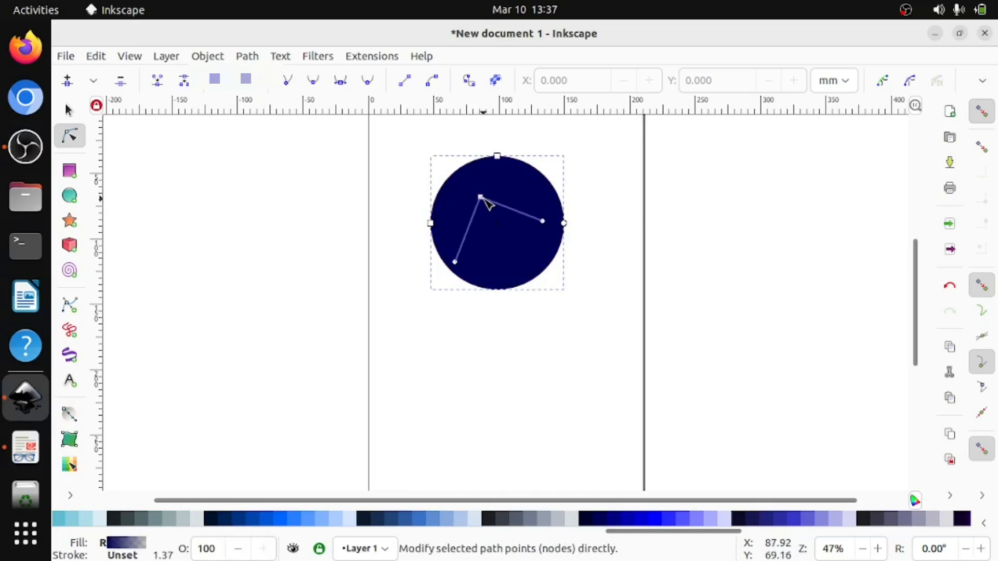
pyautogui.click(482, 197)
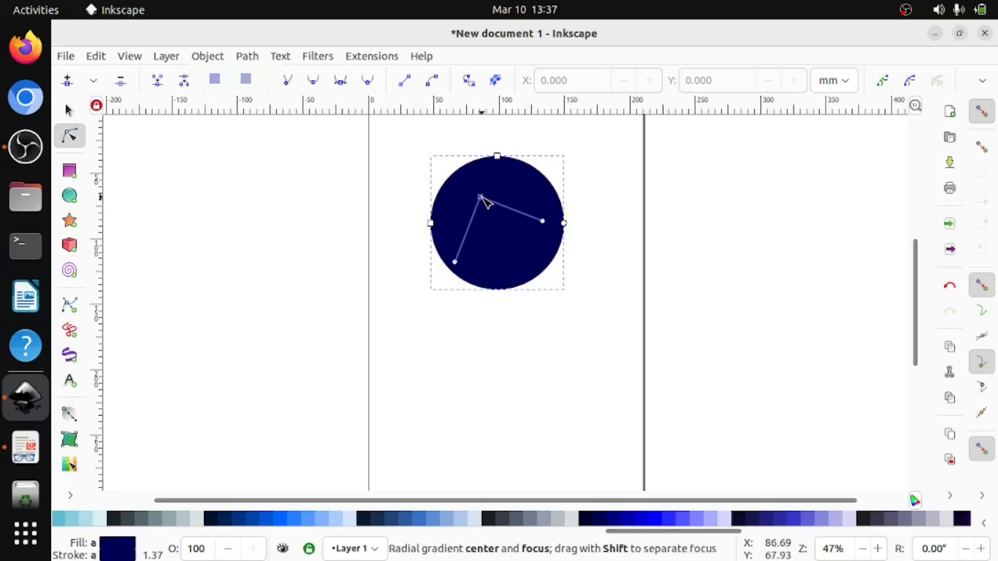
pyautogui.click(719, 520)
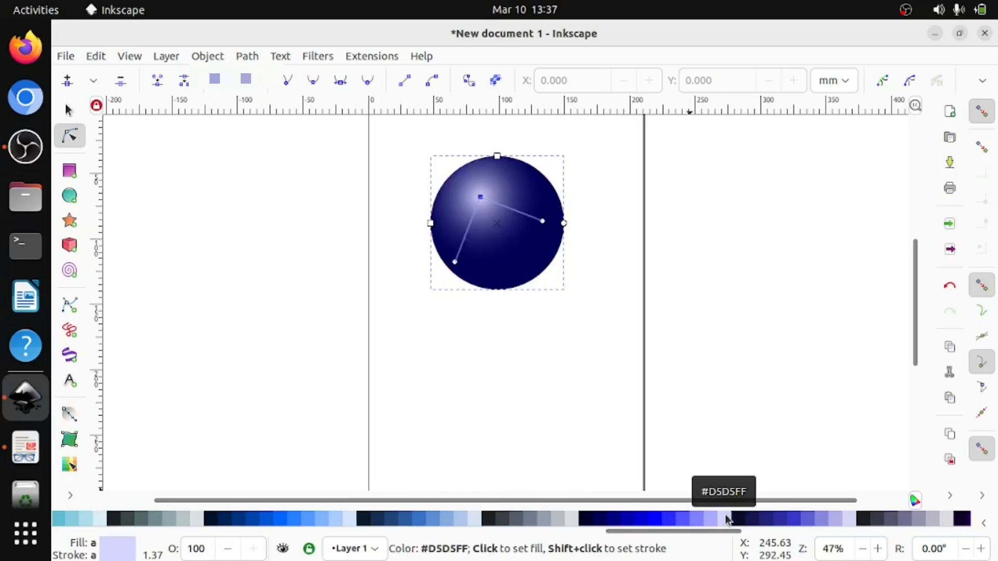
# Set the gradient's outer stop to #00002B and move the gradient centre closer to the ball's upper-left edge
pyautogui.click(544, 222)
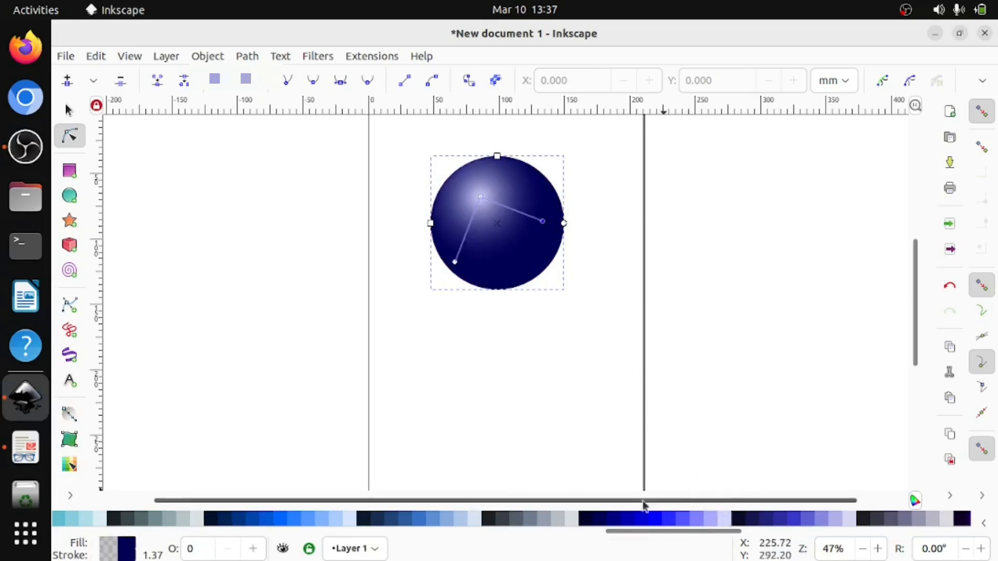
pyautogui.click(591, 519)
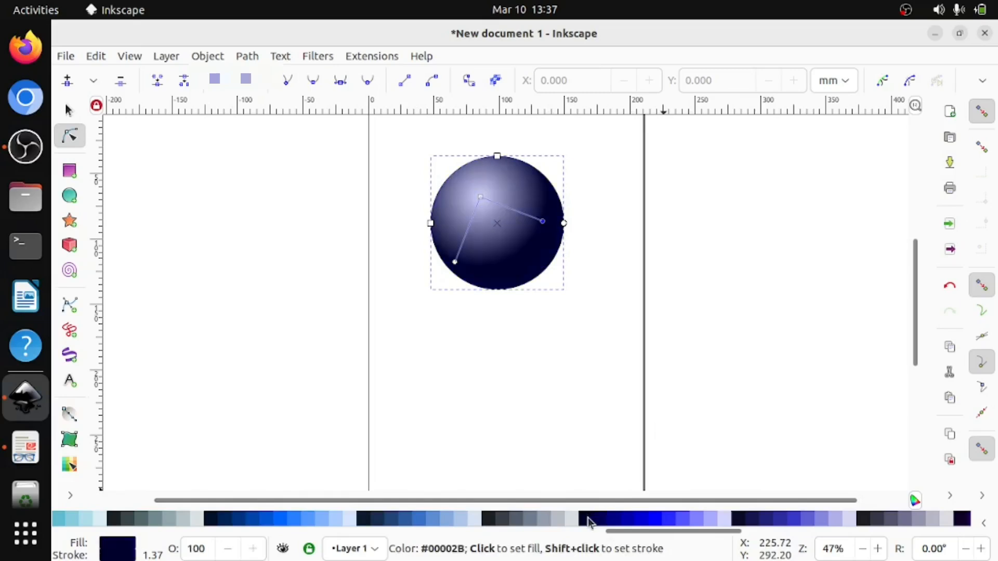
pyautogui.click(456, 266)
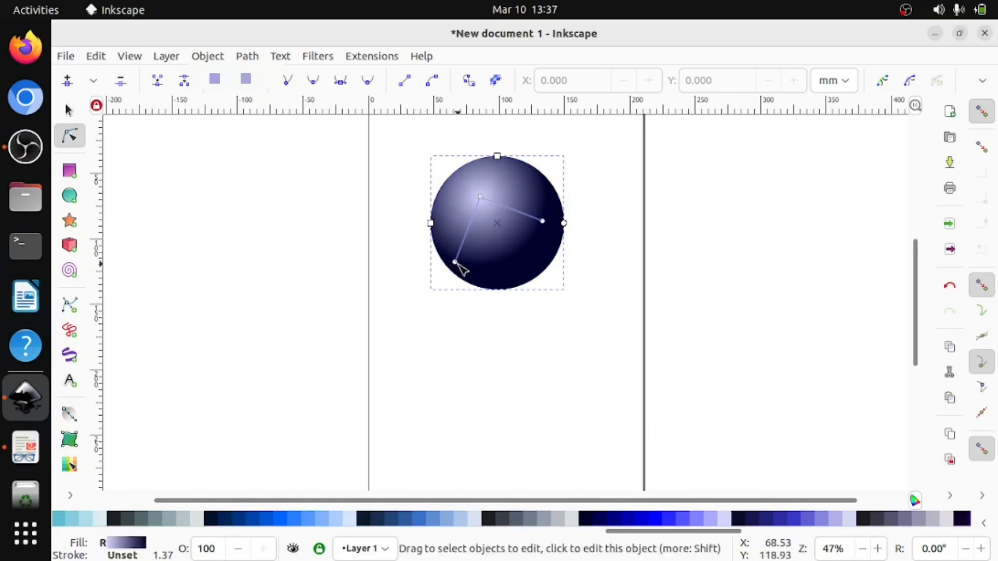
pyautogui.click(455, 263)
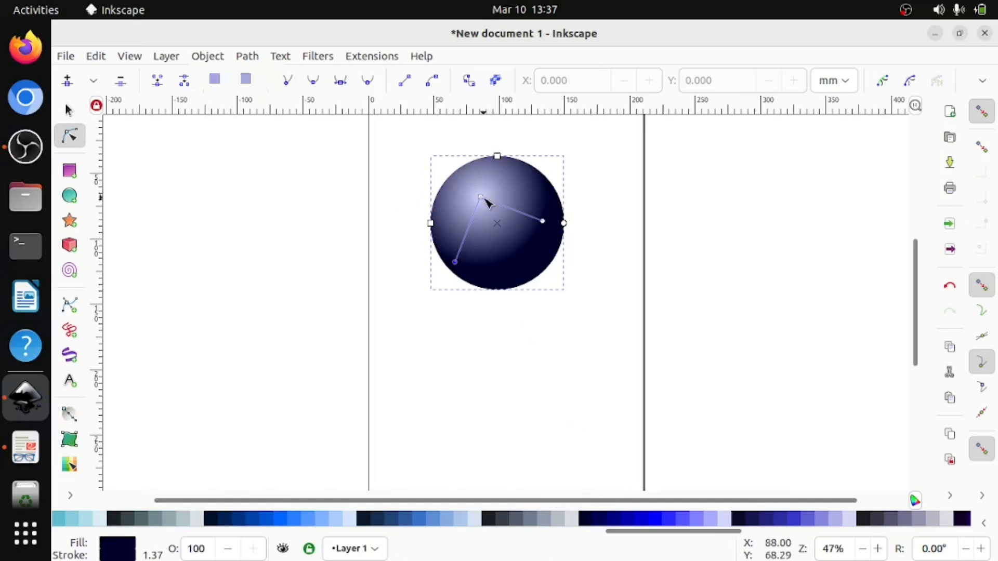
pyautogui.moveTo(482, 199); pyautogui.dragTo(474, 170)
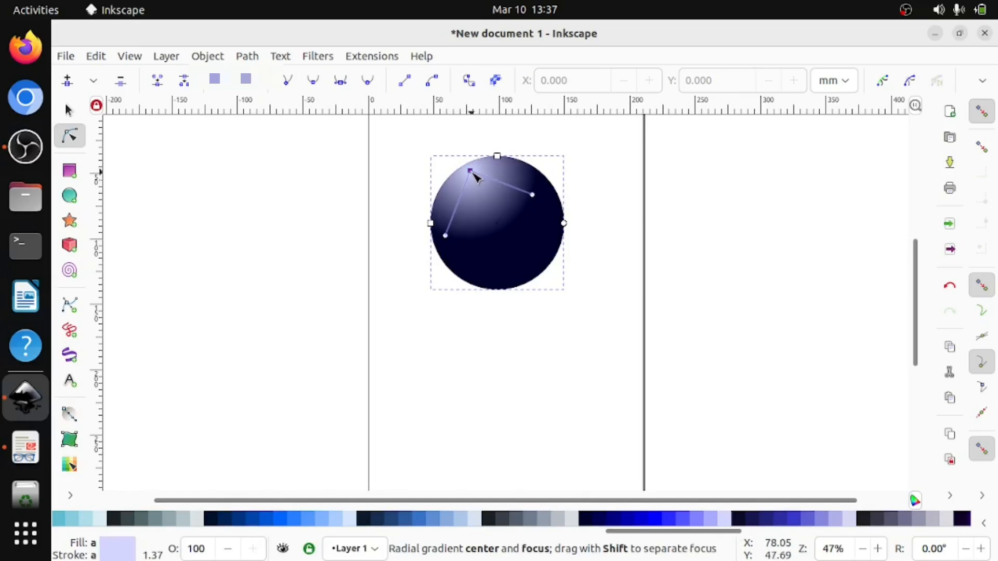
pyautogui.click(613, 252)
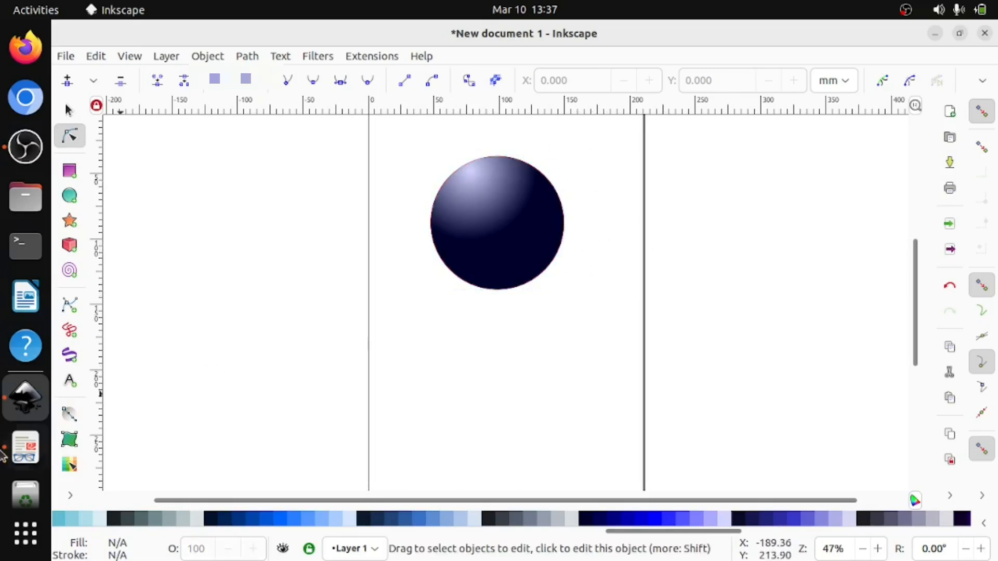
# Check the shadow example in the PDF, and draw a flat ellipse about 87 mm wide directly beneath the ball in Inkscape
pyautogui.click(24, 447)
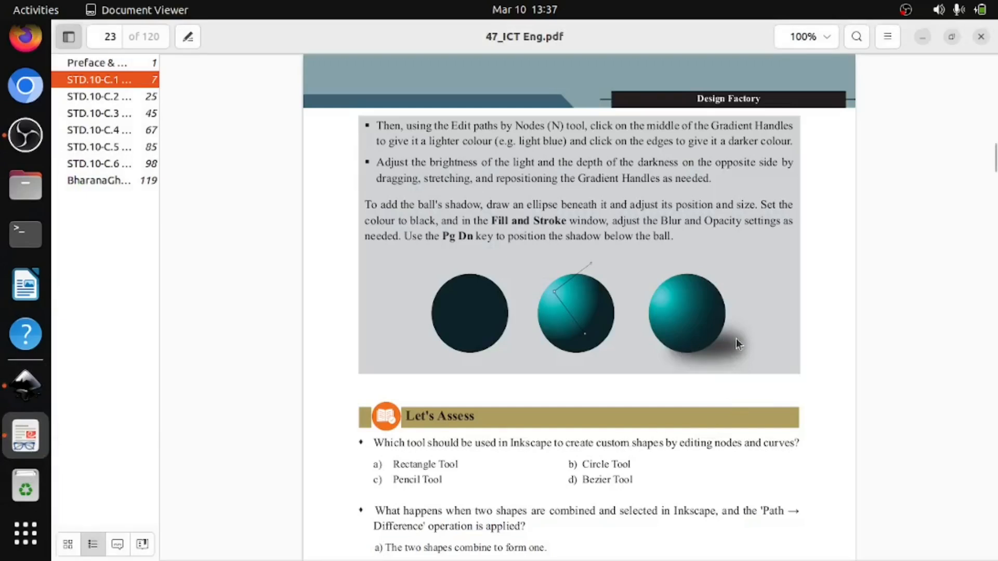
pyautogui.click(25, 388)
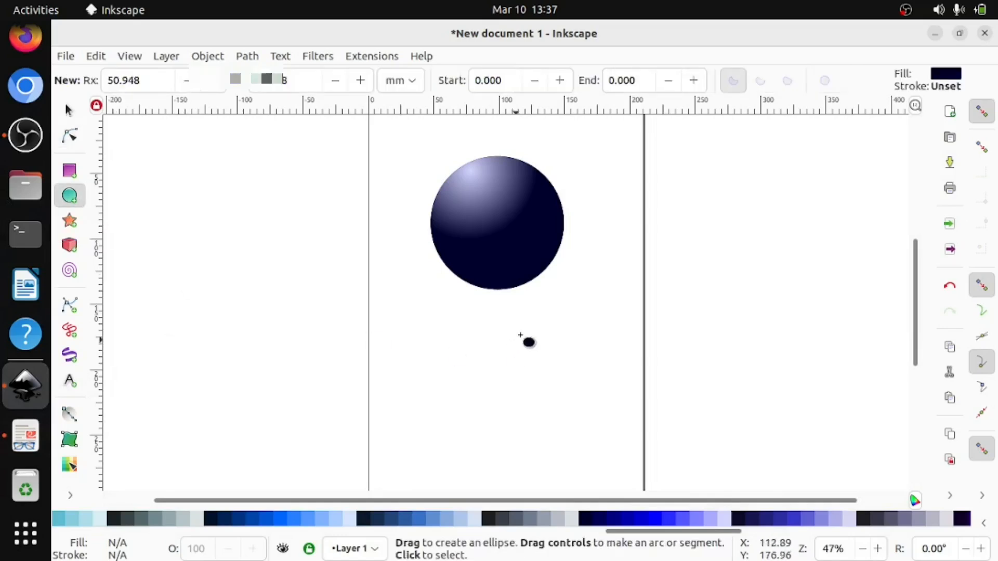
pyautogui.moveTo(546, 294); pyautogui.dragTo(432, 351)
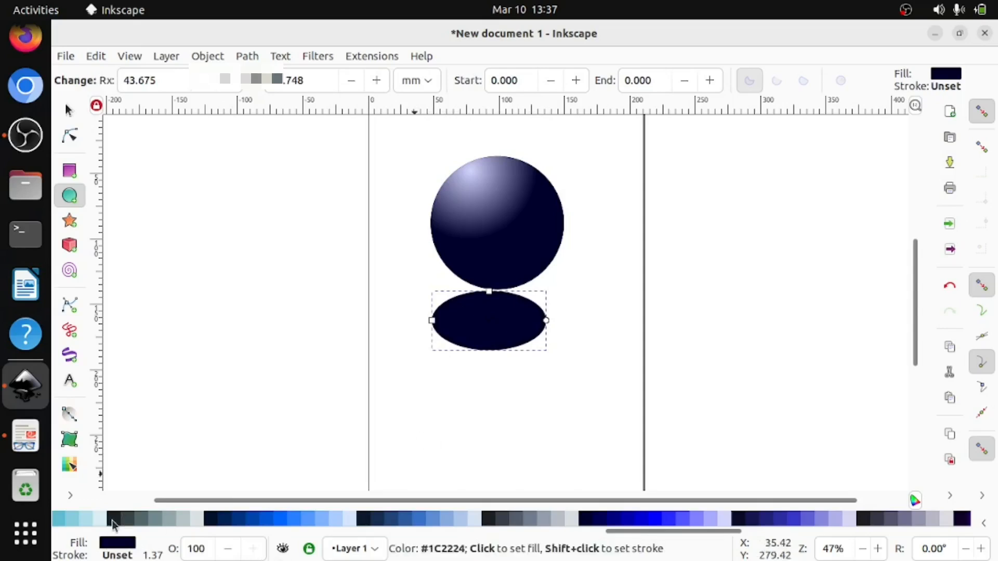
# Fill the ellipse below the ball with the dark grey #1C2224 and blur it by about 58%
pyautogui.click(68, 110)
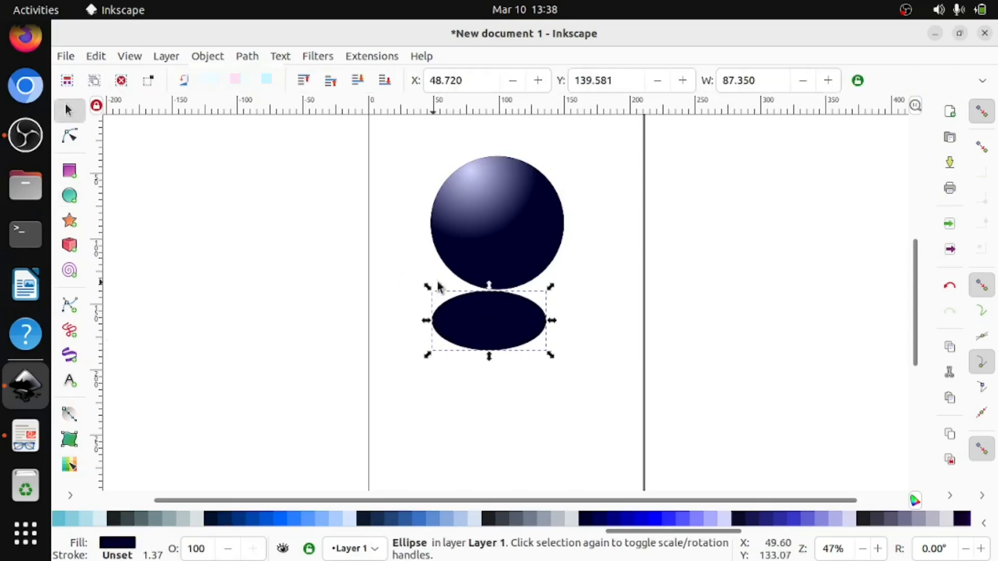
pyautogui.click(115, 521)
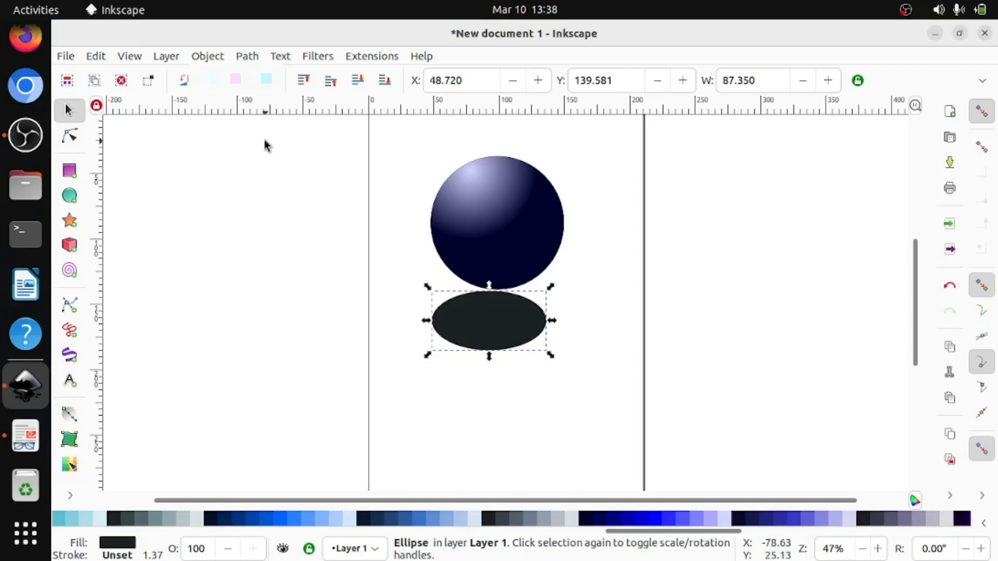
pyautogui.click(208, 57)
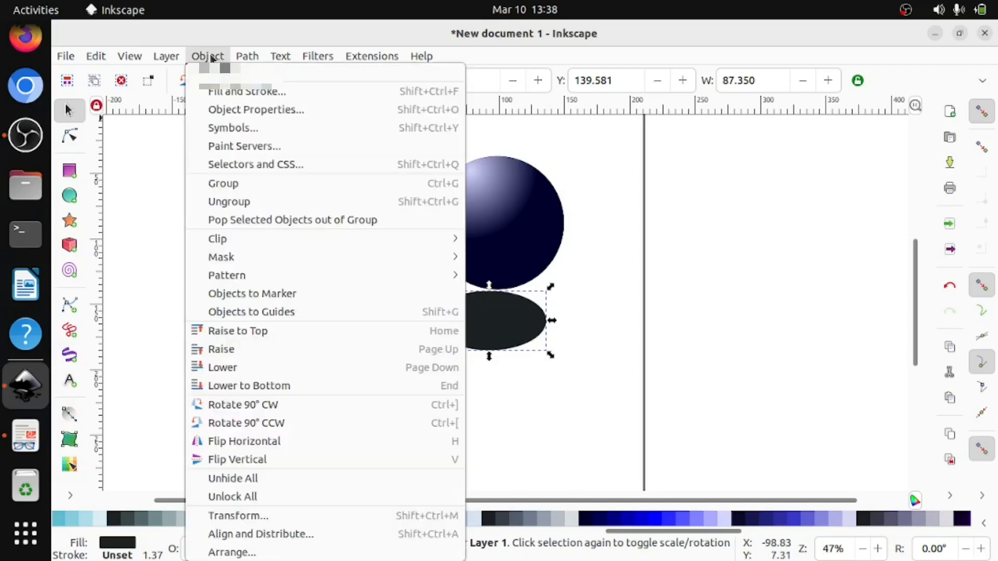
pyautogui.click(223, 93)
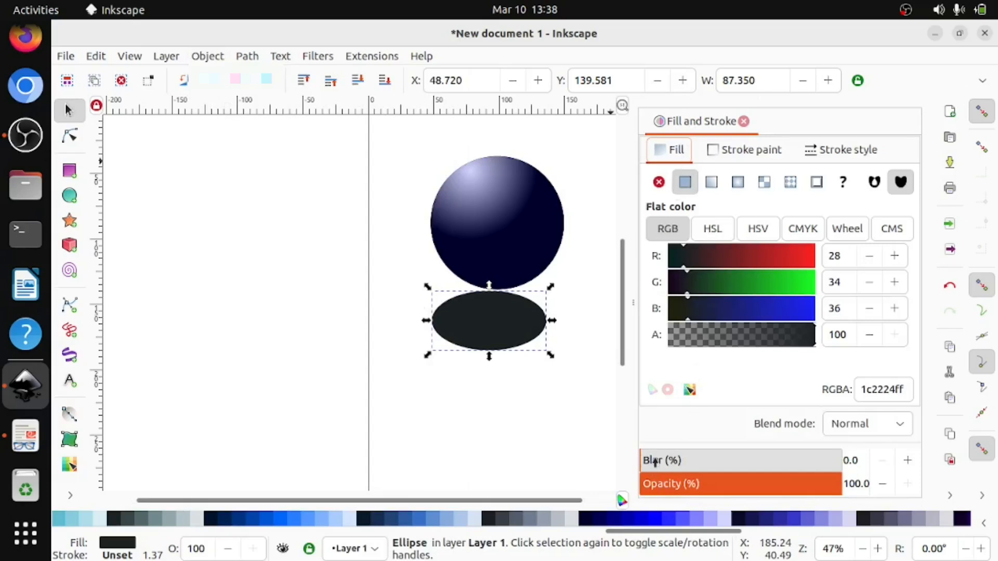
pyautogui.moveTo(655, 461); pyautogui.dragTo(757, 479)
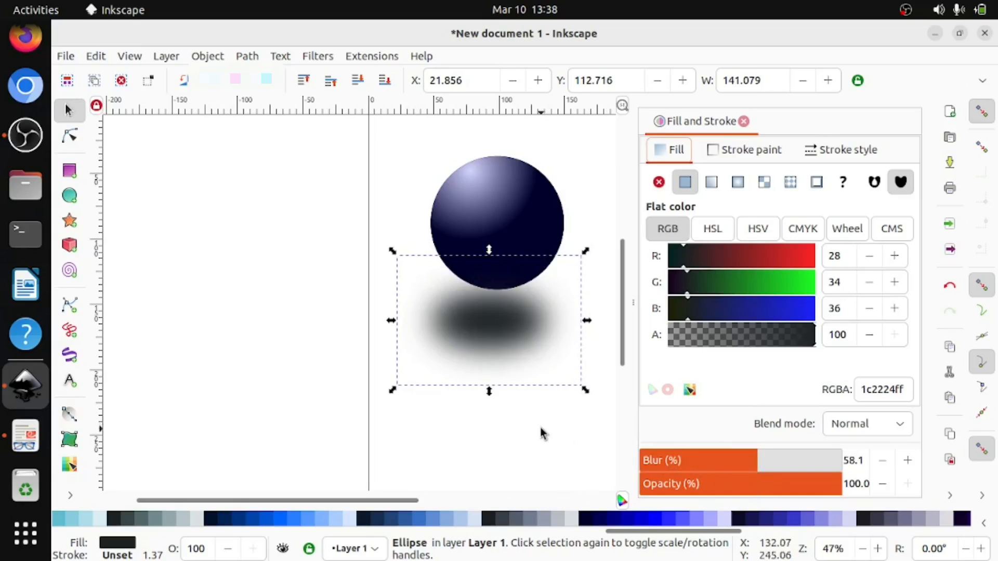
pyautogui.click(744, 122)
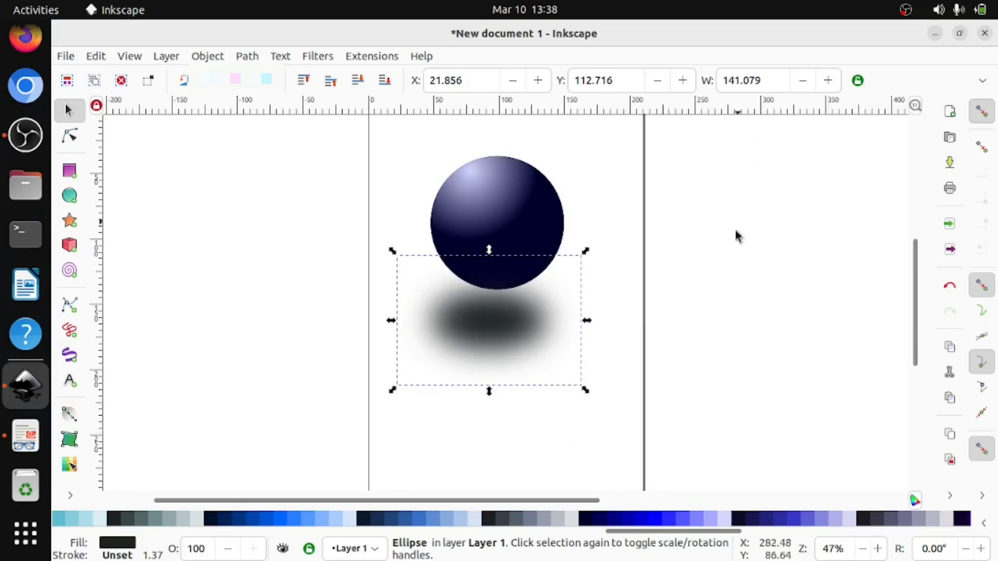
# Move the blurred shadow about 27 mm right and 18 mm up, and raise the ball to the top of the stacking order
pyautogui.moveTo(499, 334); pyautogui.dragTo(531, 300)
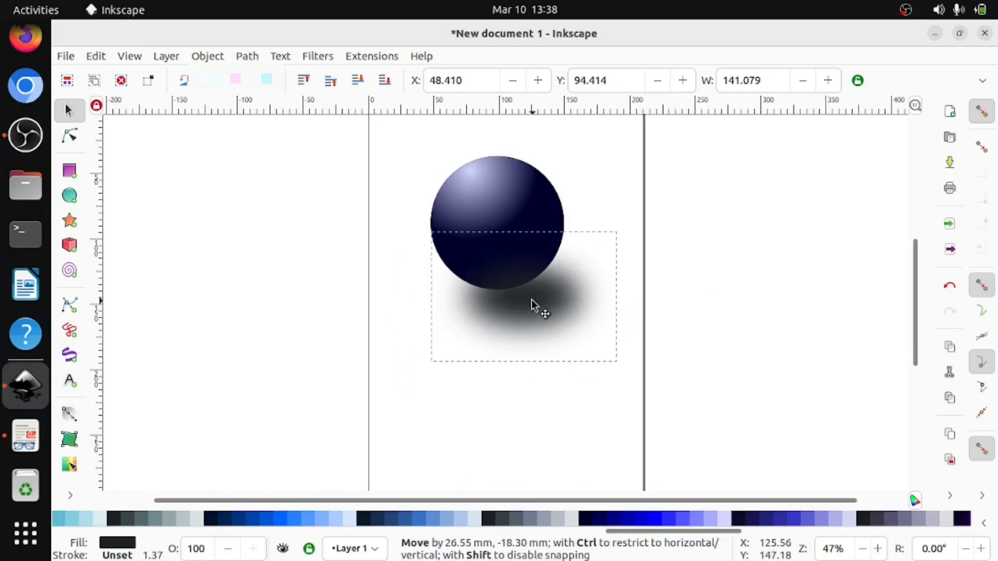
pyautogui.moveTo(532, 300); pyautogui.dragTo(531, 304)
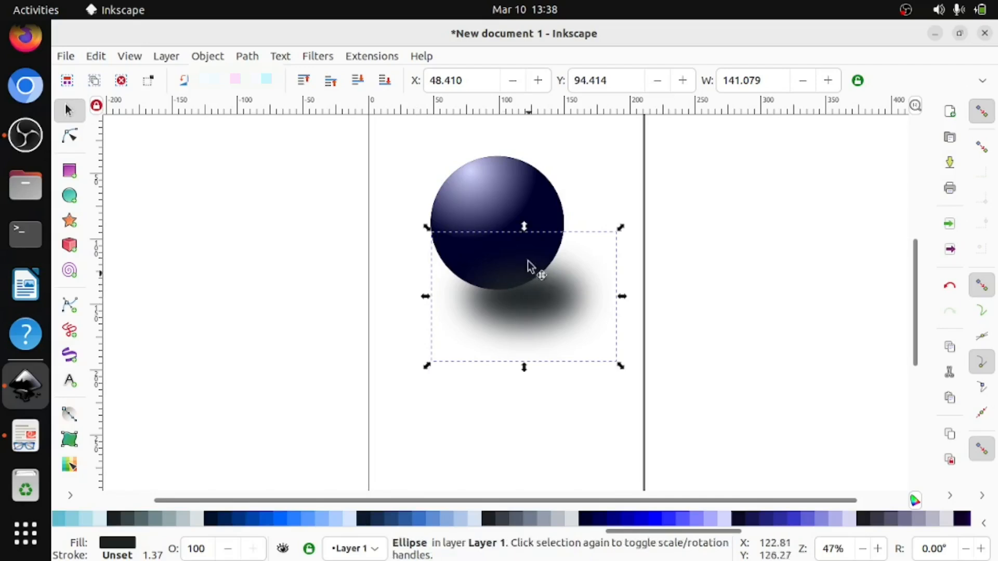
pyautogui.click(538, 204)
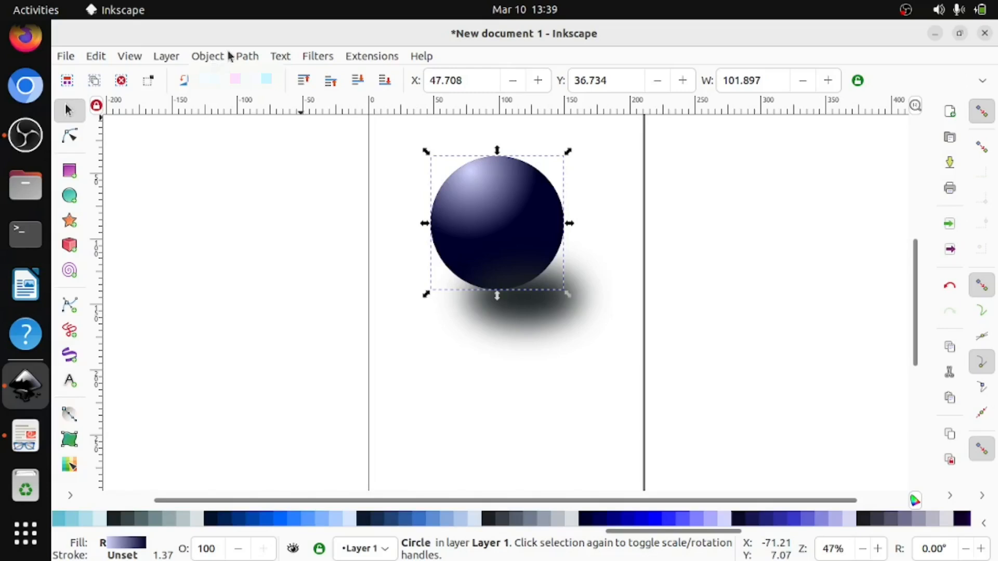
pyautogui.click(208, 56)
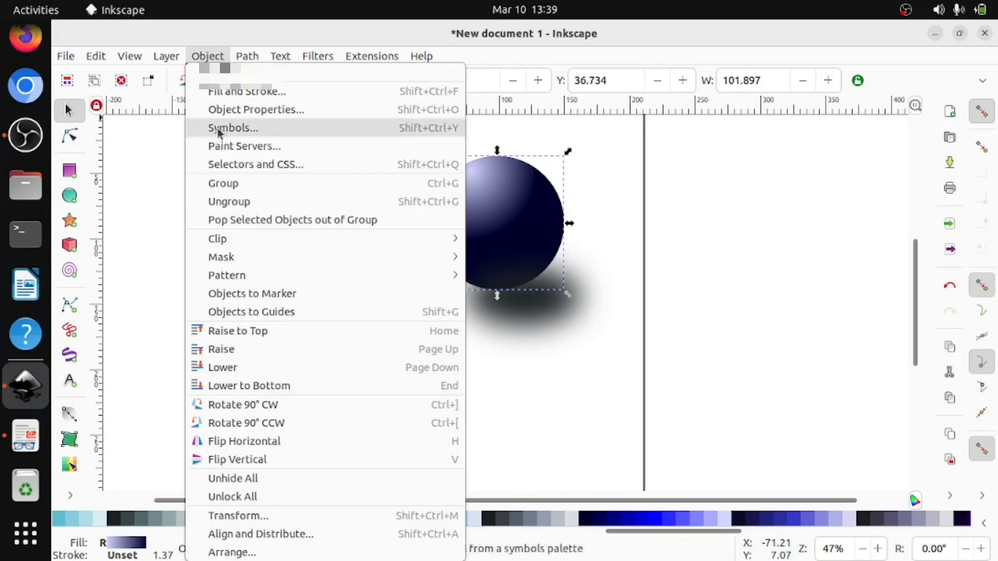
pyautogui.click(279, 330)
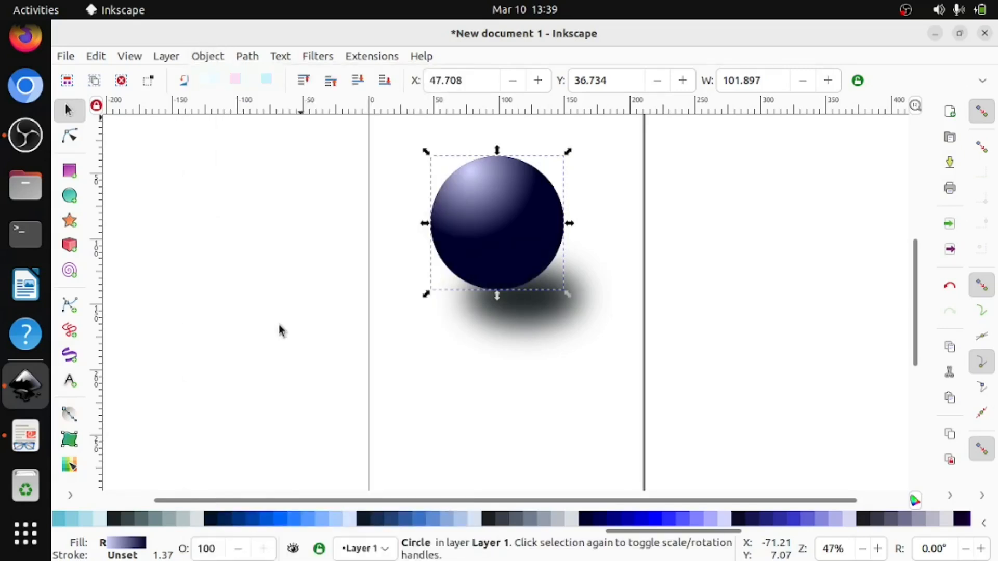
pyautogui.click(596, 343)
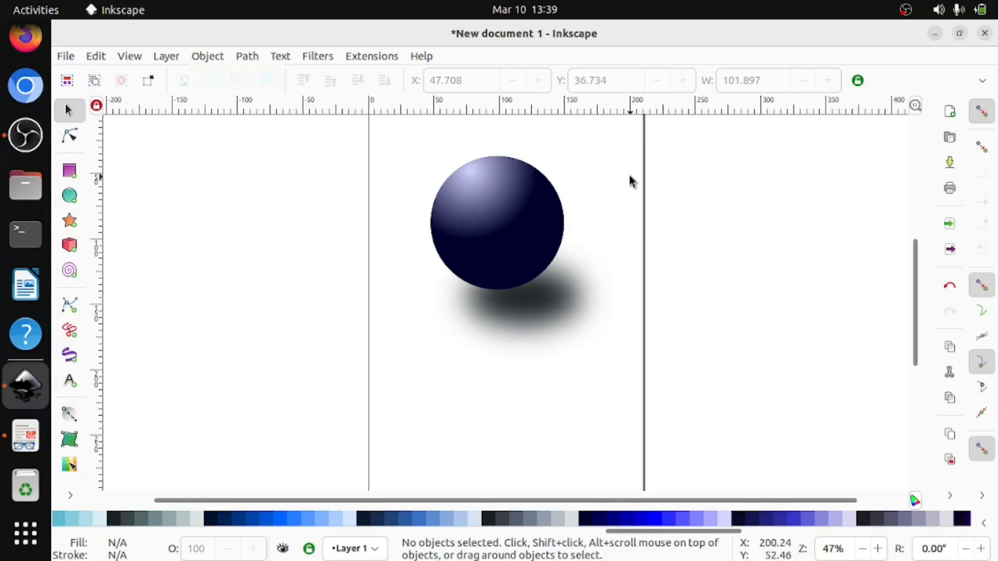
# Save the drawing as 3DImage.svg in the Students_Works_10 folder in Inkscape SVG format
pyautogui.click(65, 56)
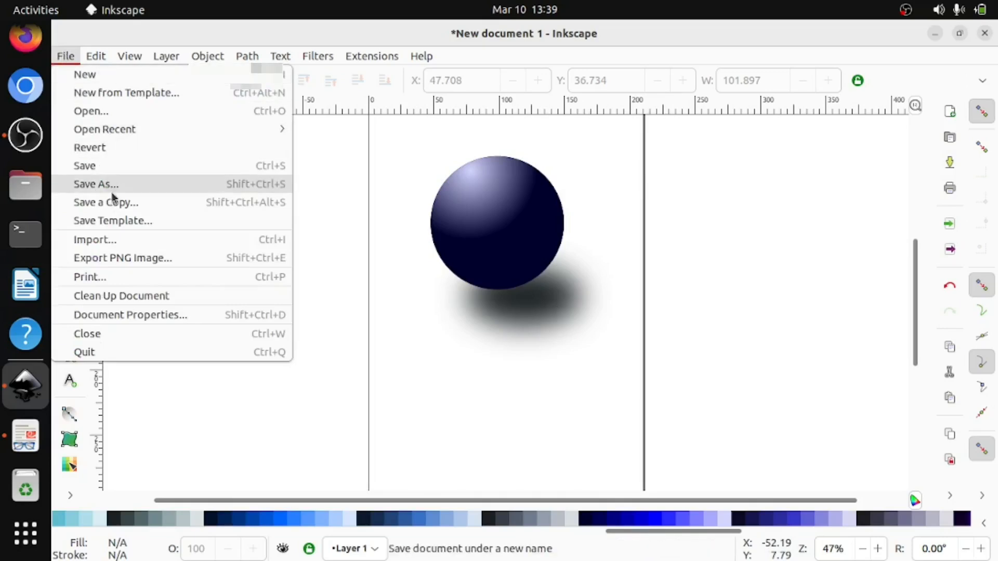
pyautogui.click(124, 183)
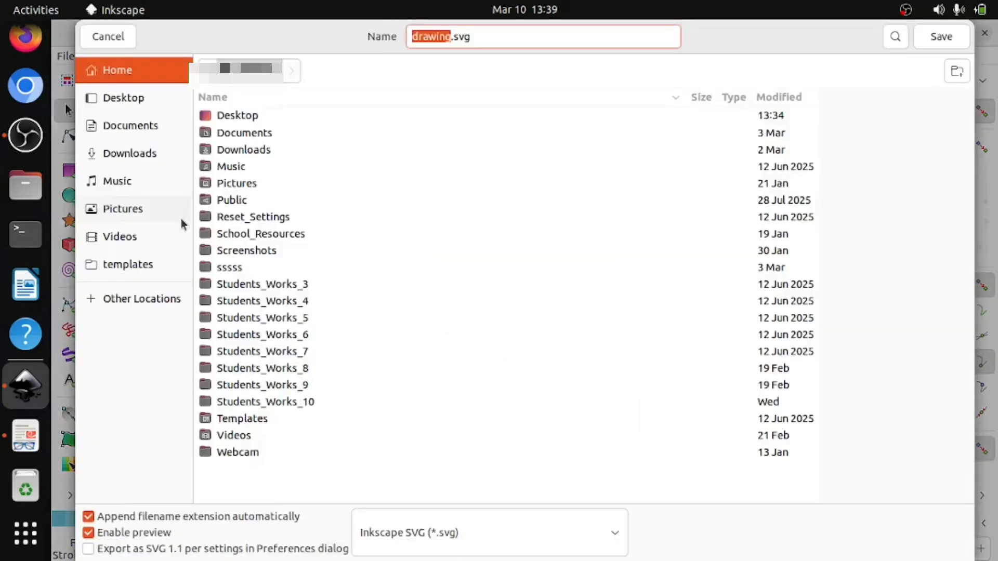
pyautogui.doubleClick(276, 403)
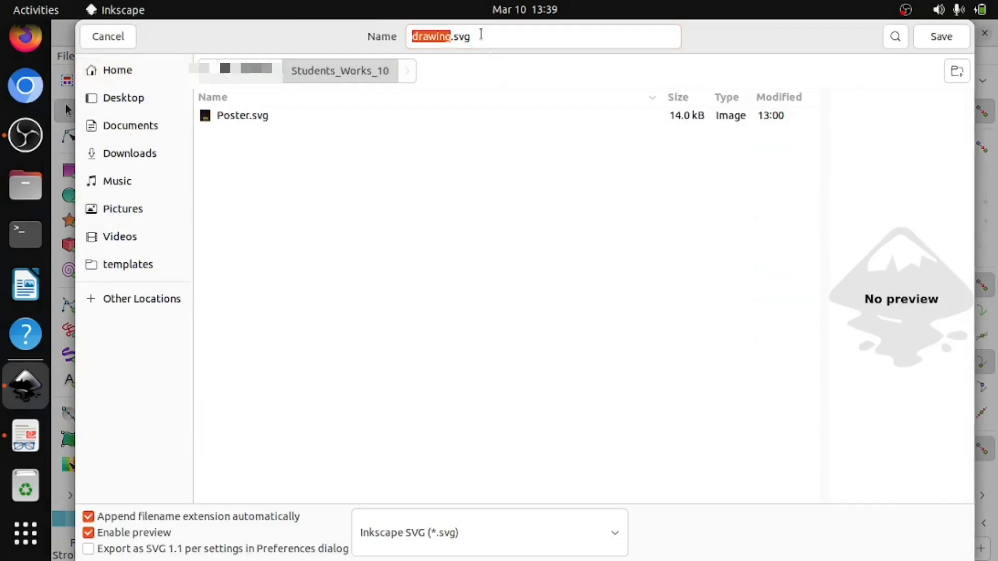
pyautogui.moveTo(453, 36); pyautogui.dragTo(403, 36)
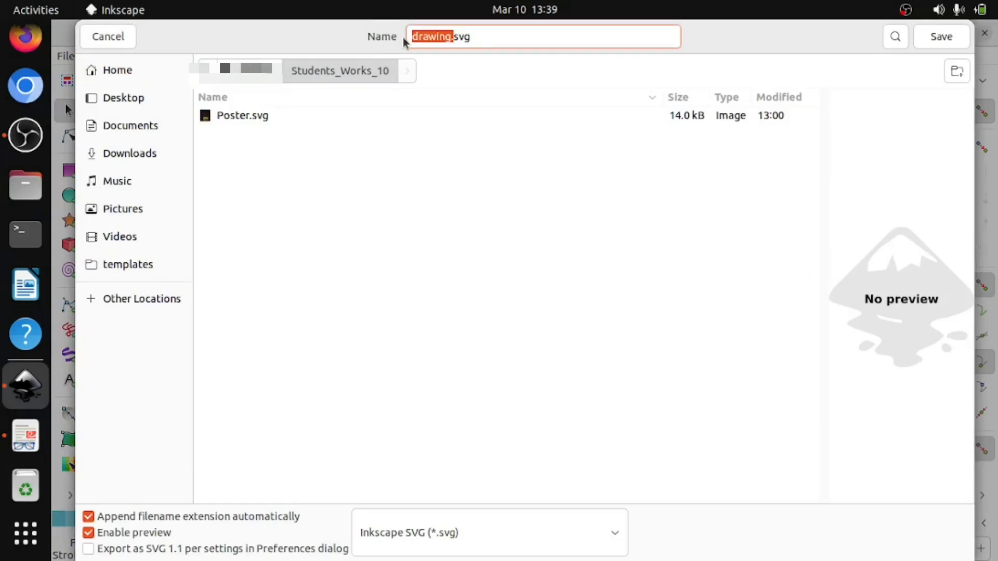
pyautogui.write('3')
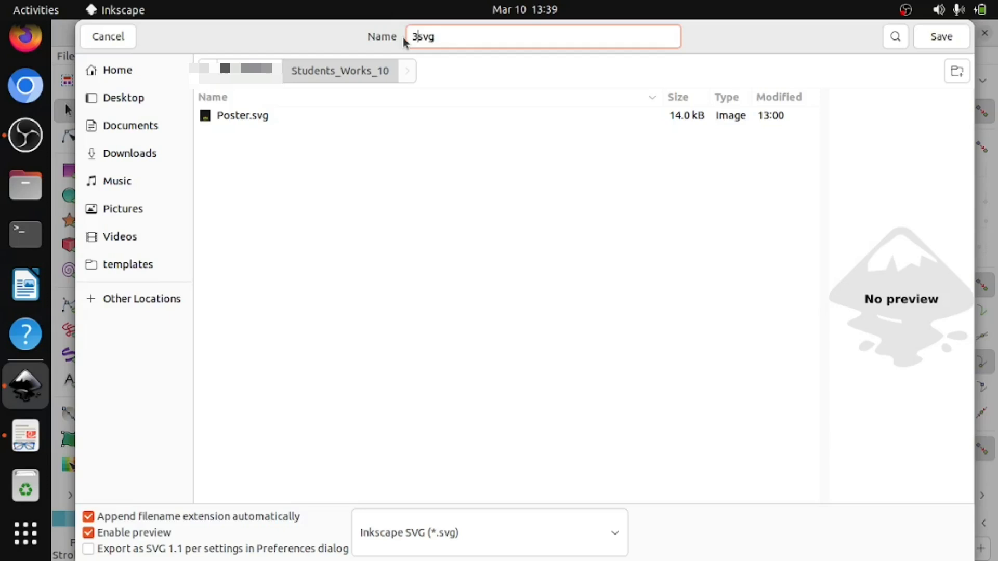
pyautogui.write('D')
pyautogui.press('BackSpace')
pyautogui.write('Image.')
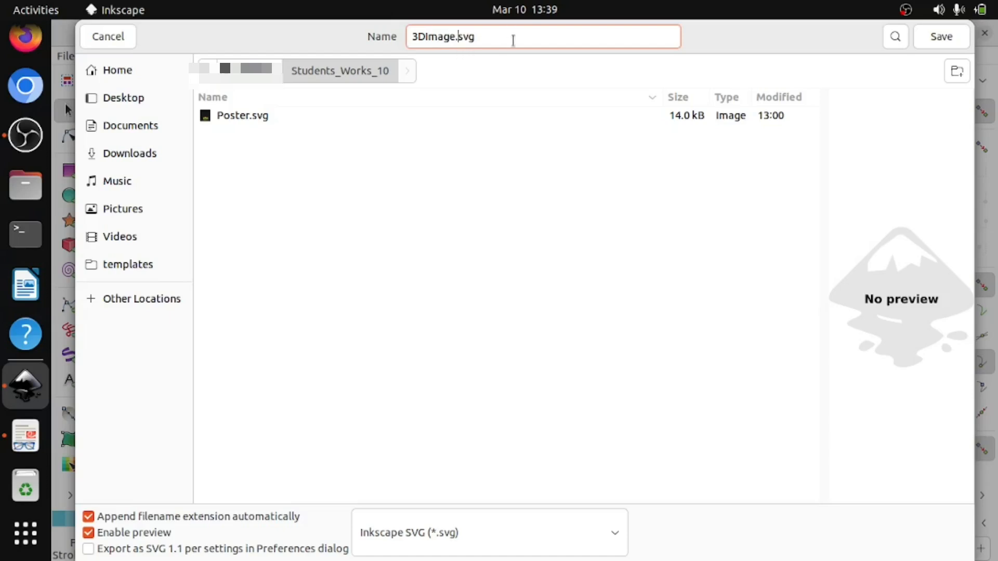
pyautogui.click(959, 40)
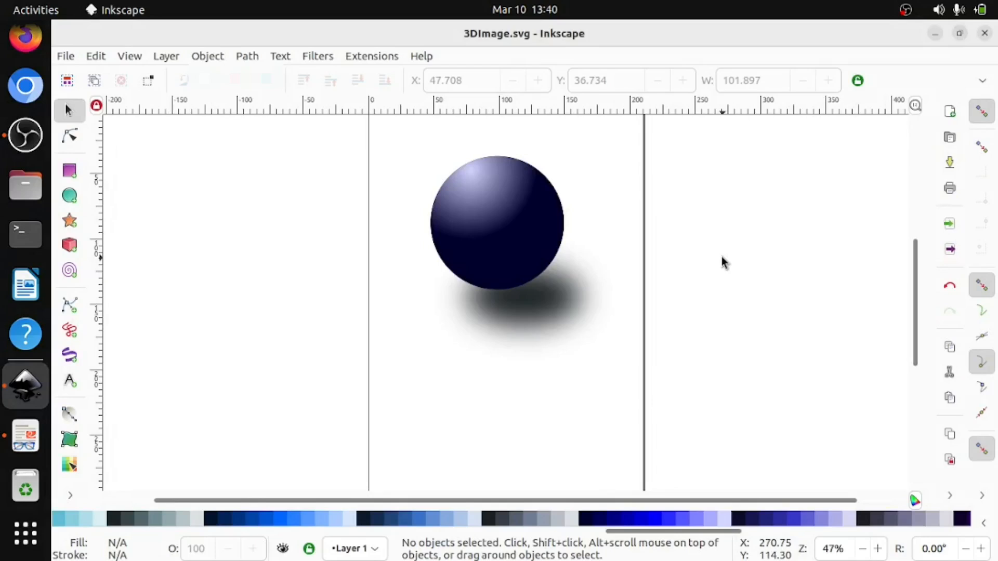
pyautogui.click(906, 15)
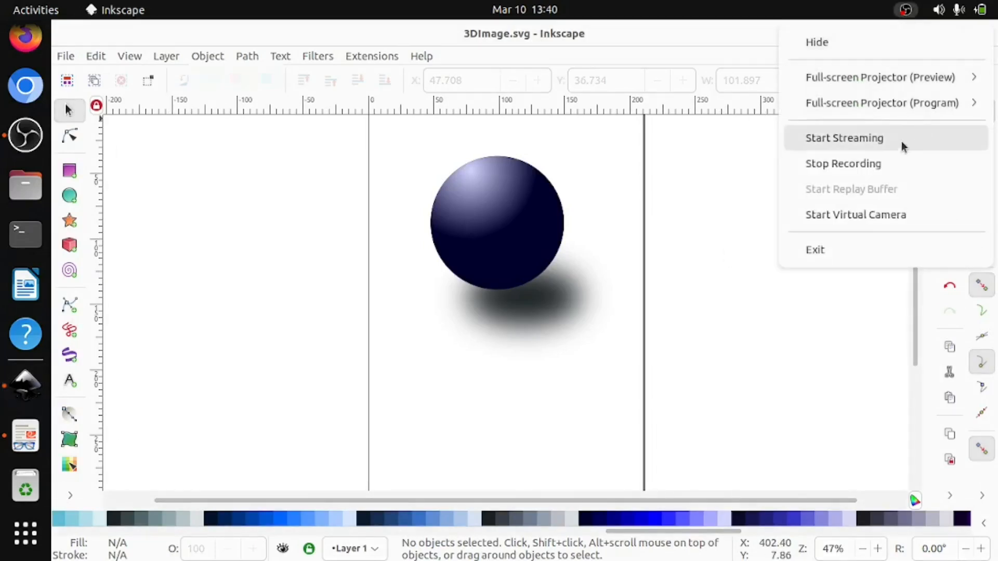